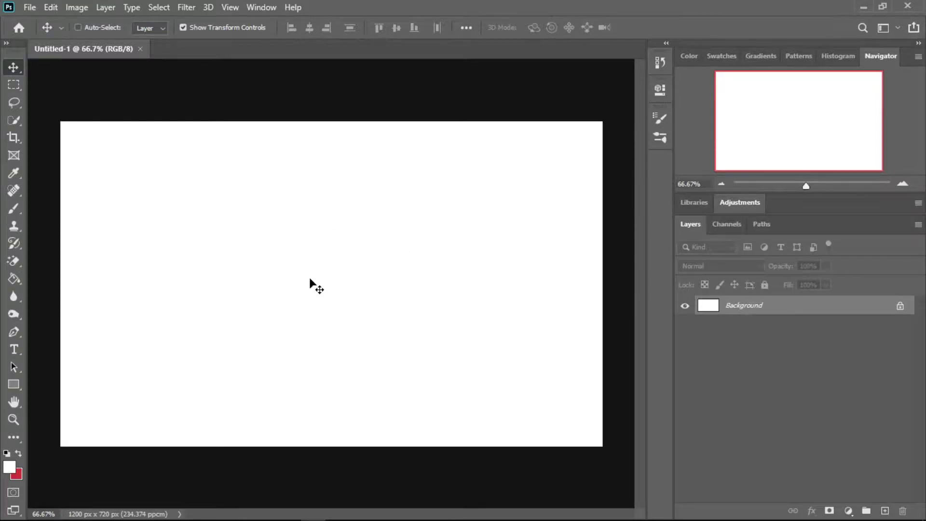
Unlock the blank canvas's background layer and open the photo child-childrens-baby-children-s.jpg
left_click(902, 307)
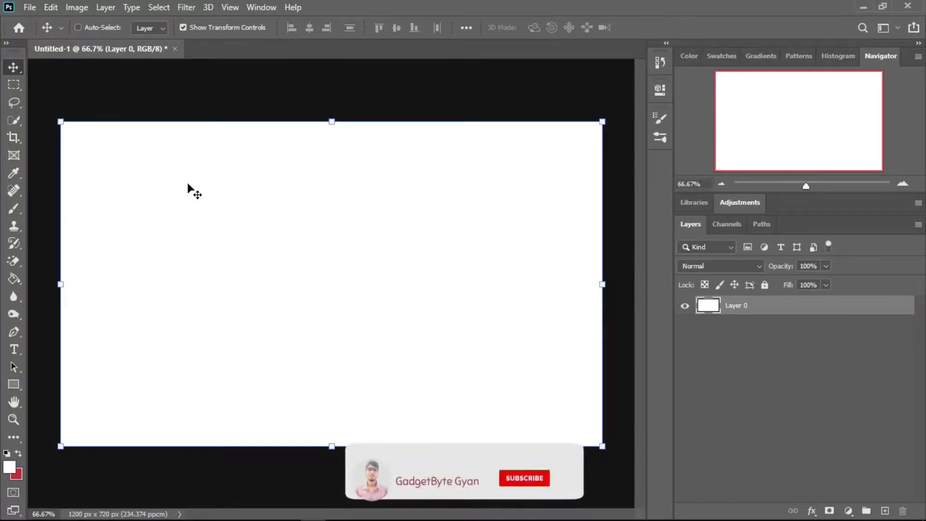
left_click(31, 7)
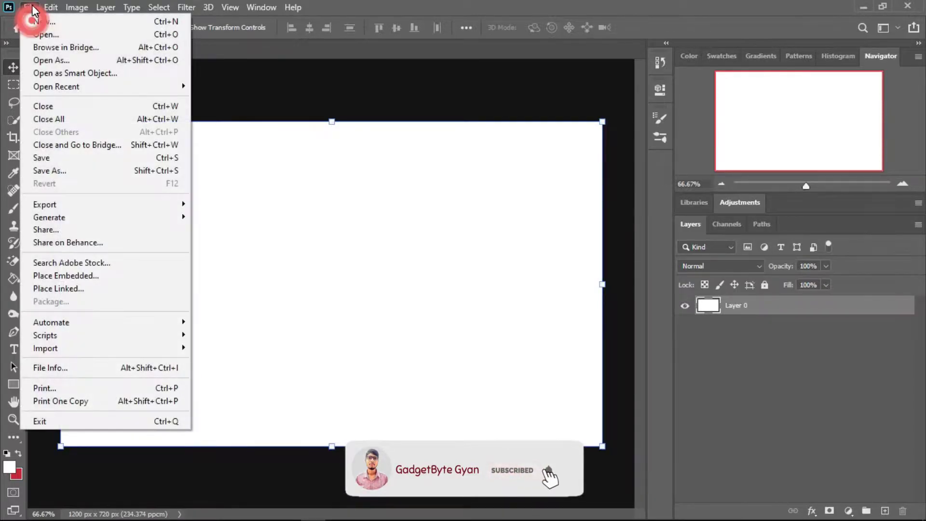
left_click(36, 35)
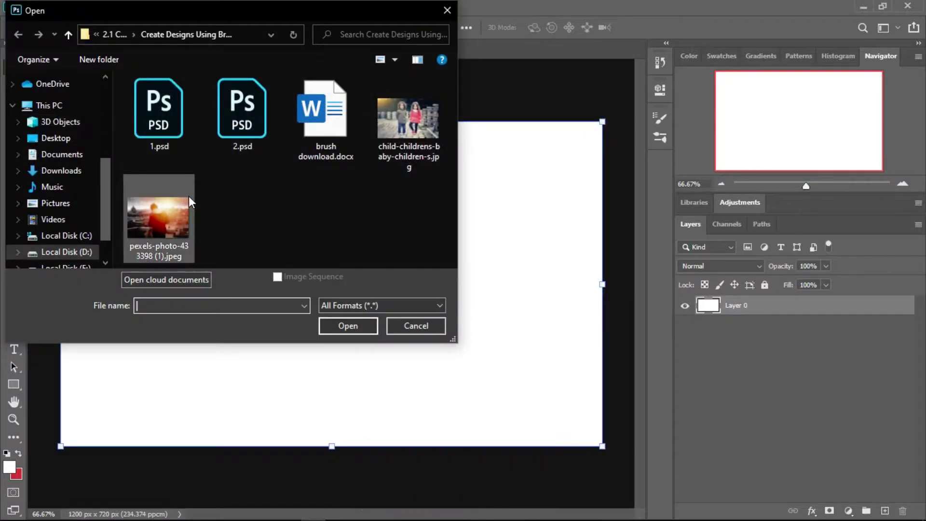
double_click(391, 133)
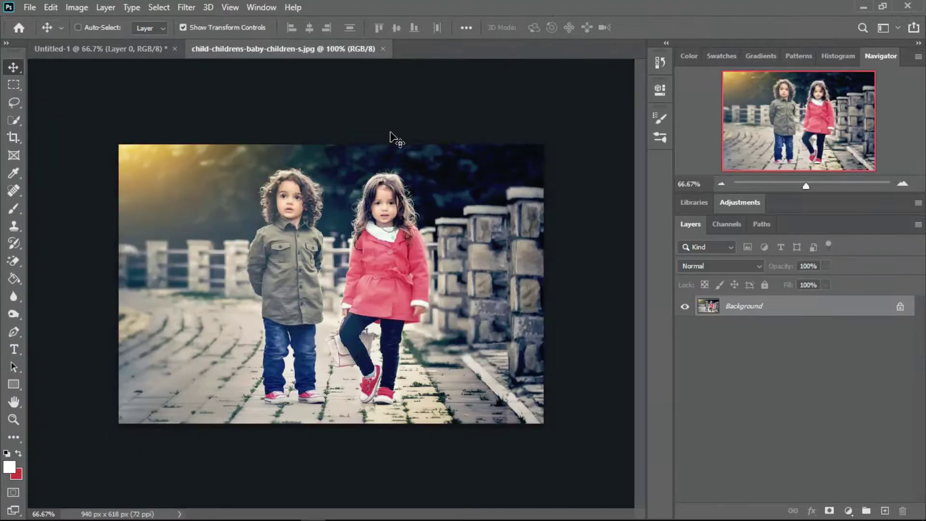
Unlock the photo's background layer and move the photo into Untitled-1, placing it near the middle of the canvas
left_click(893, 307)
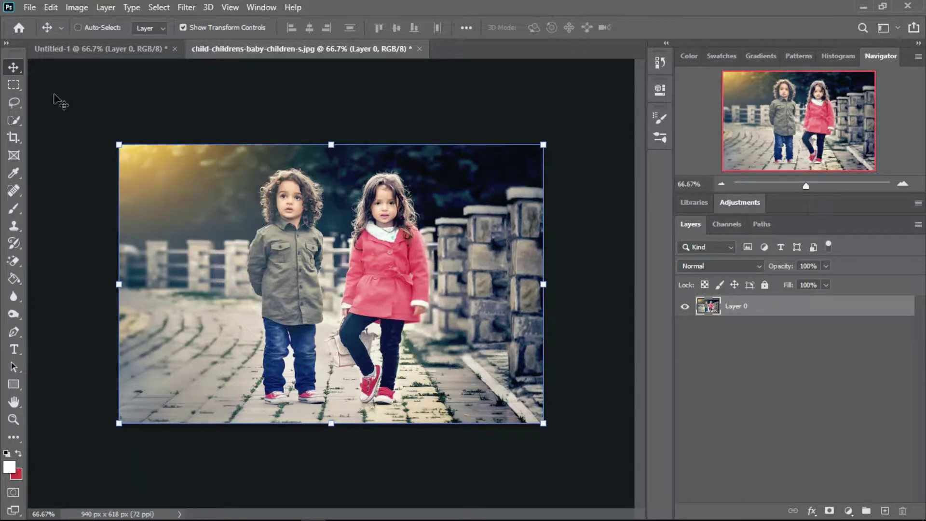
left_click(13, 67)
left_click_drag(291, 173, 277, 211)
left_click_drag(284, 258, 297, 254)
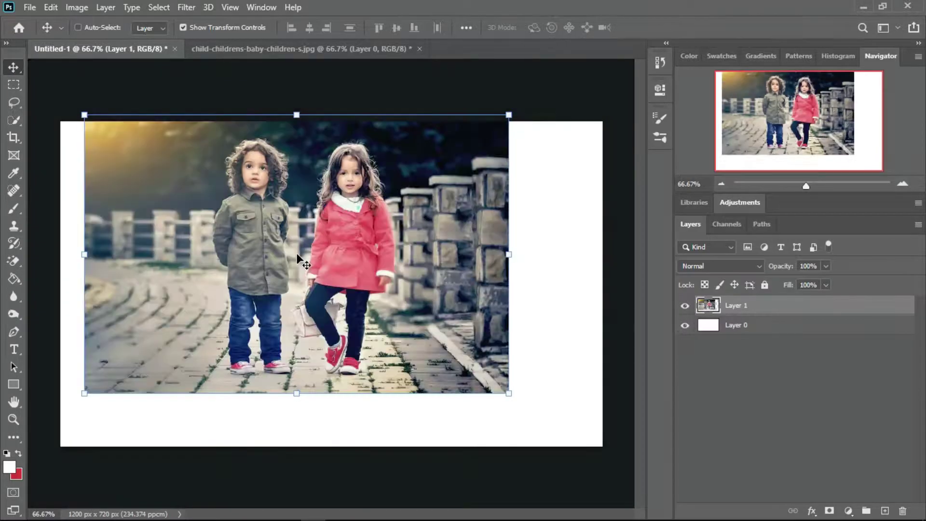
left_click_drag(252, 226, 283, 247)
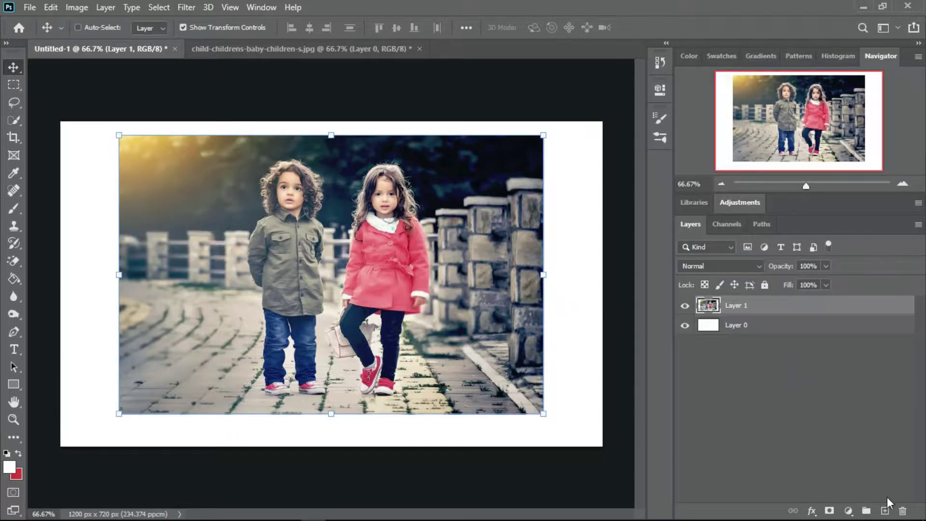
Add an empty layer above the children photo and activate the Brush tool
left_click(884, 511)
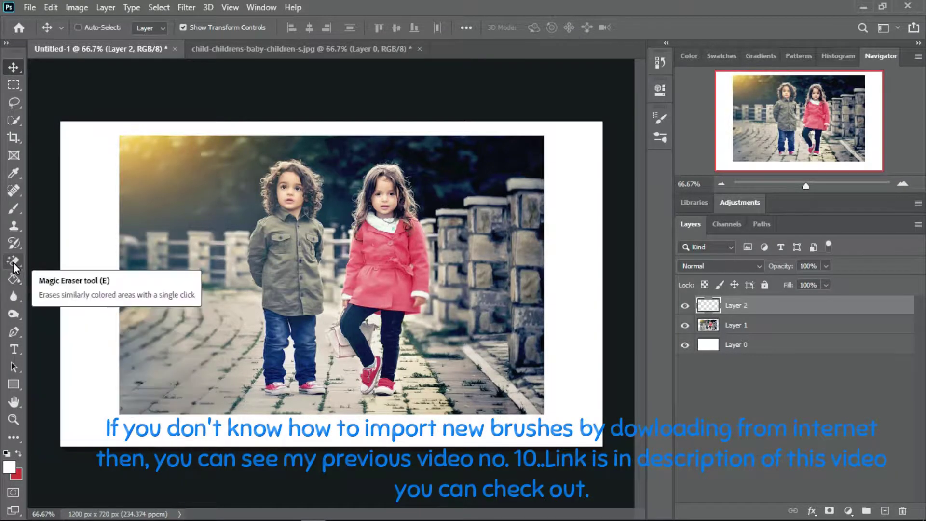
left_click(14, 208)
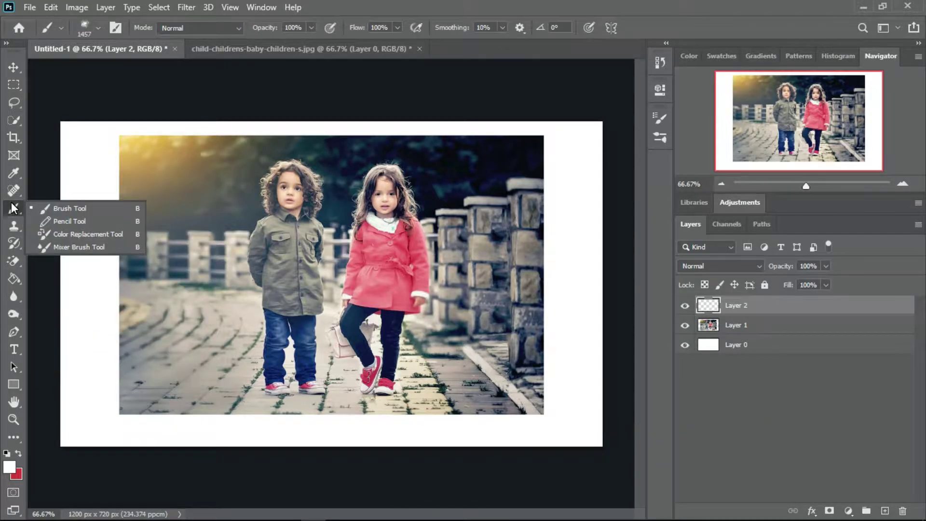
left_click(42, 207)
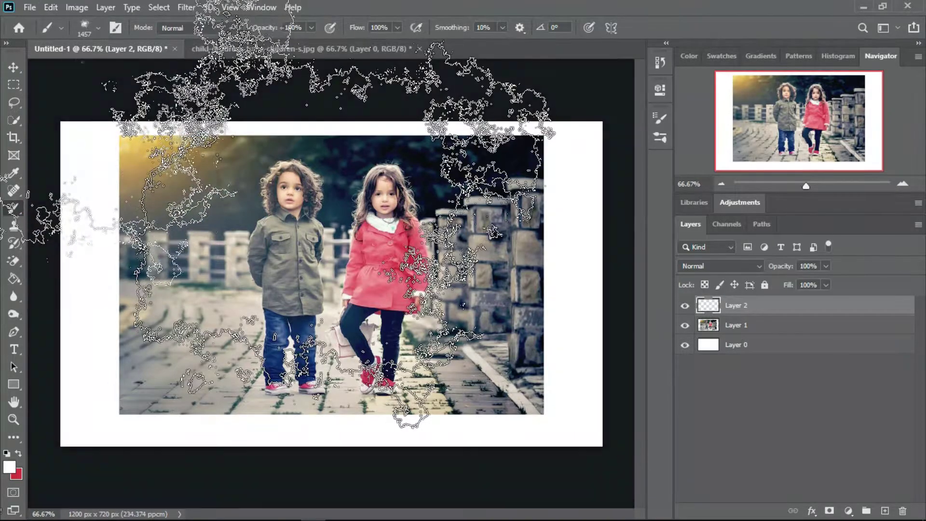
Pick the recently used 3500 px cloud-shaped splatter brush and reduce its size to 958 px
left_click(98, 27)
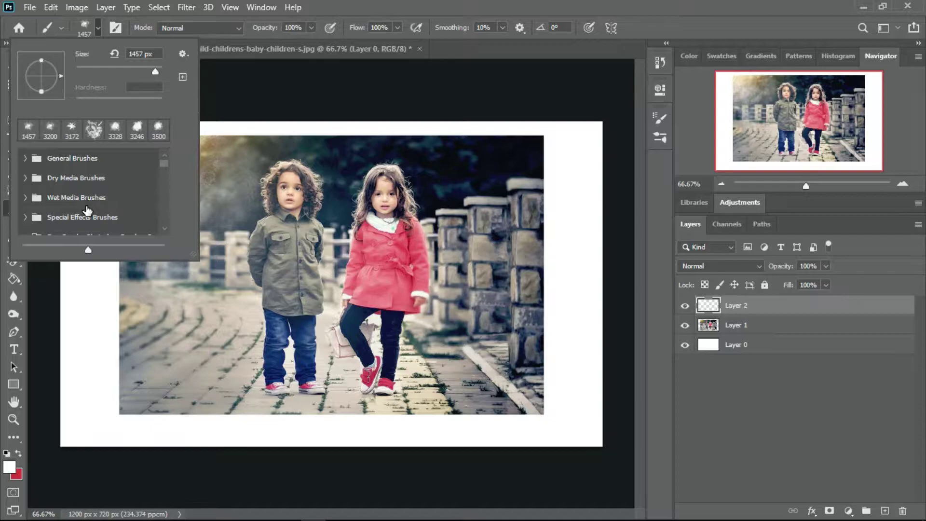
scroll(87, 210, "down", 5)
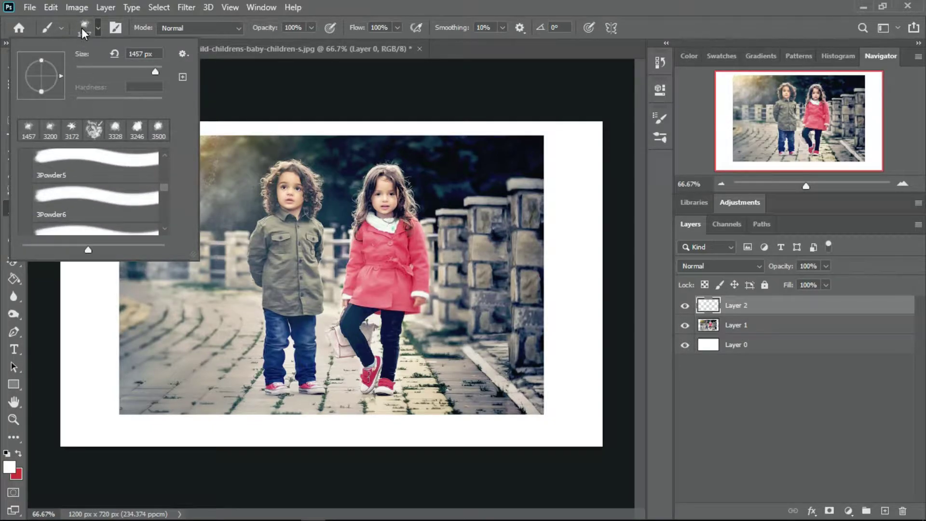
left_click(117, 28)
left_click(118, 28)
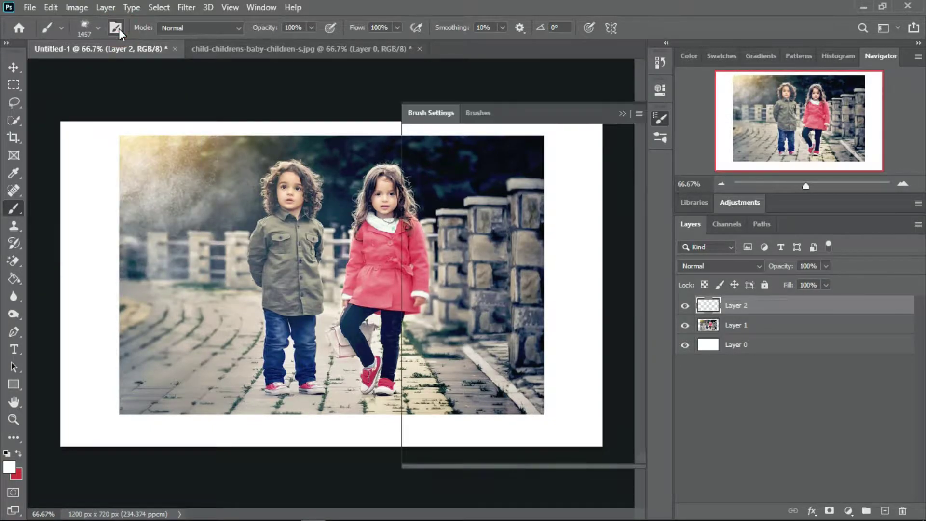
left_click(476, 114)
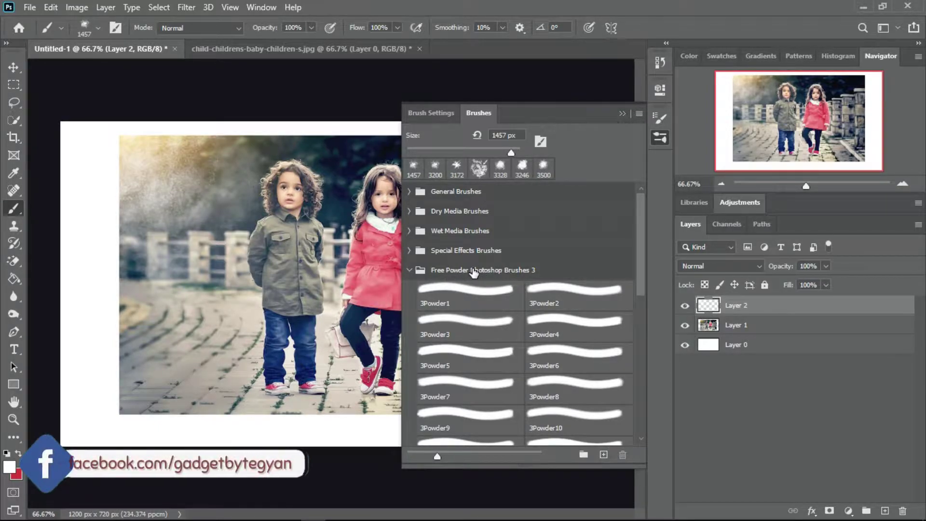
left_click(456, 324)
left_click(455, 327)
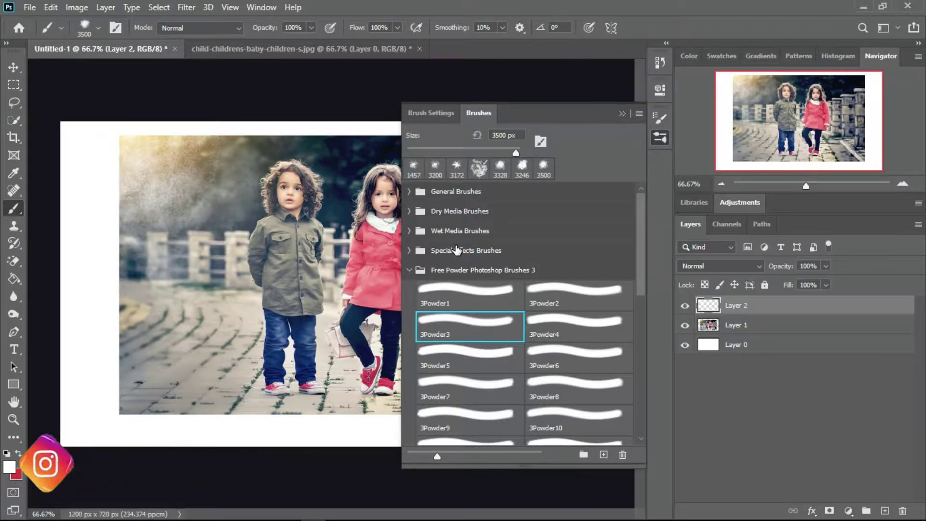
left_click(478, 170)
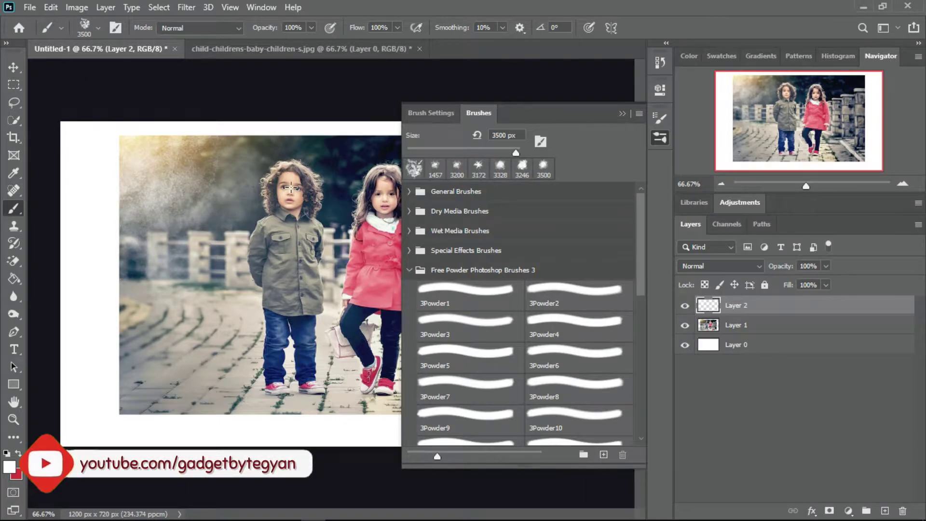
left_click_drag(514, 154, 503, 154)
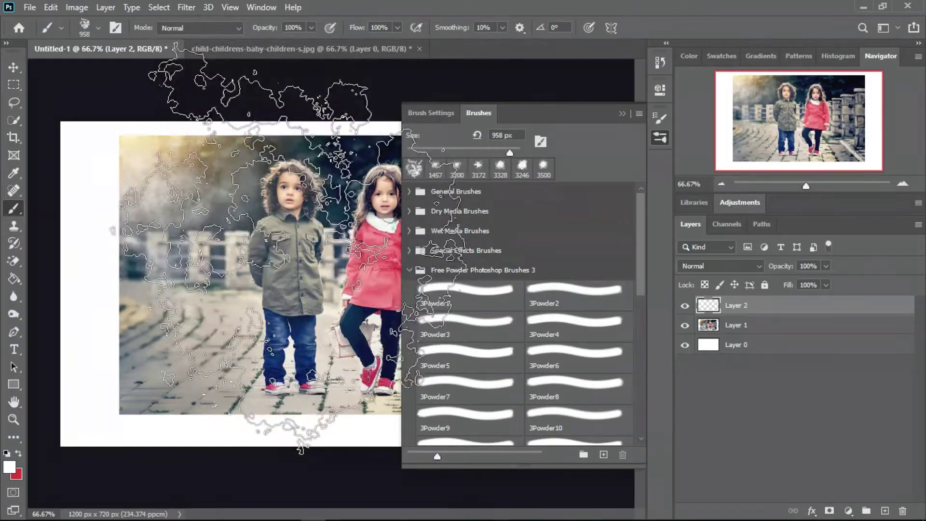
left_click(622, 114)
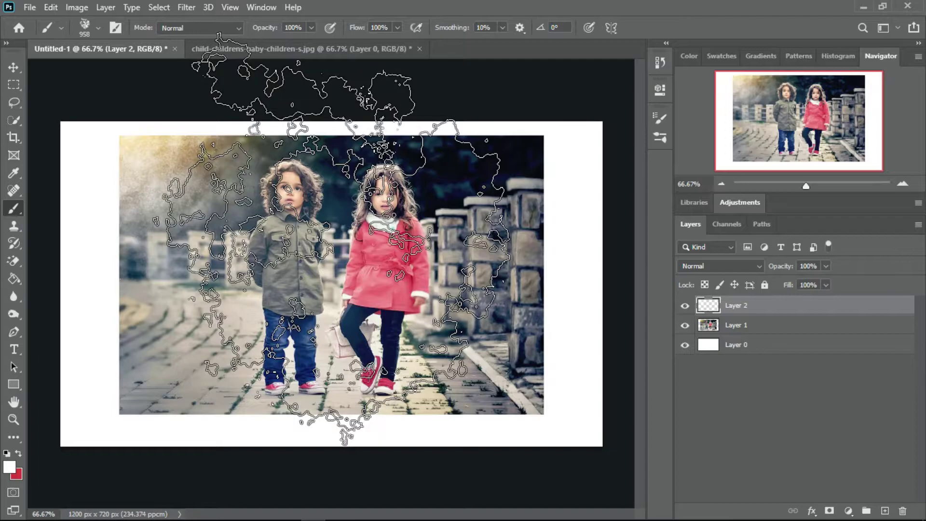
Stamp the white splatter brush several times at one spot between the two children on the empty layer
left_click(336, 249)
left_click(336, 248)
left_click(336, 249)
left_click(336, 249)
left_click(336, 248)
left_click(336, 248)
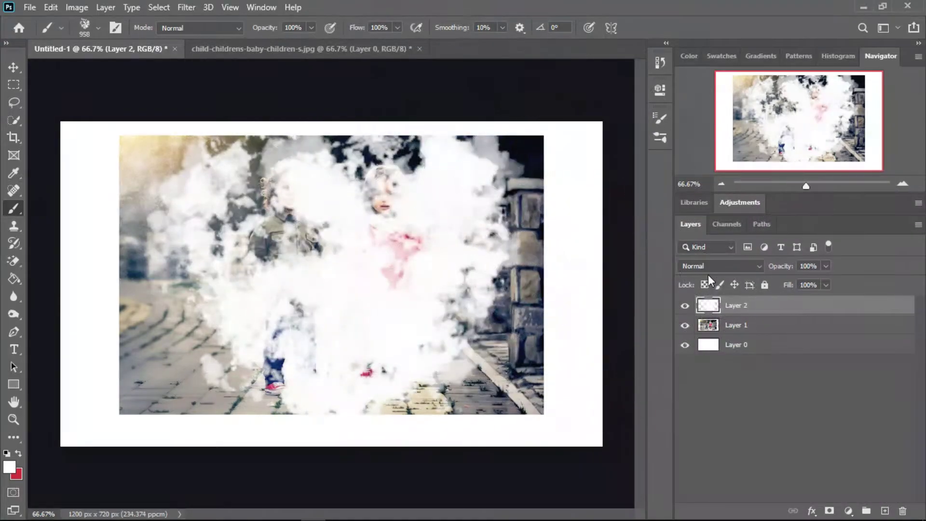
Move the photo layer above the painted splatter layer and clip it to that layer with a clipping mask
left_click_drag(746, 325, 736, 302)
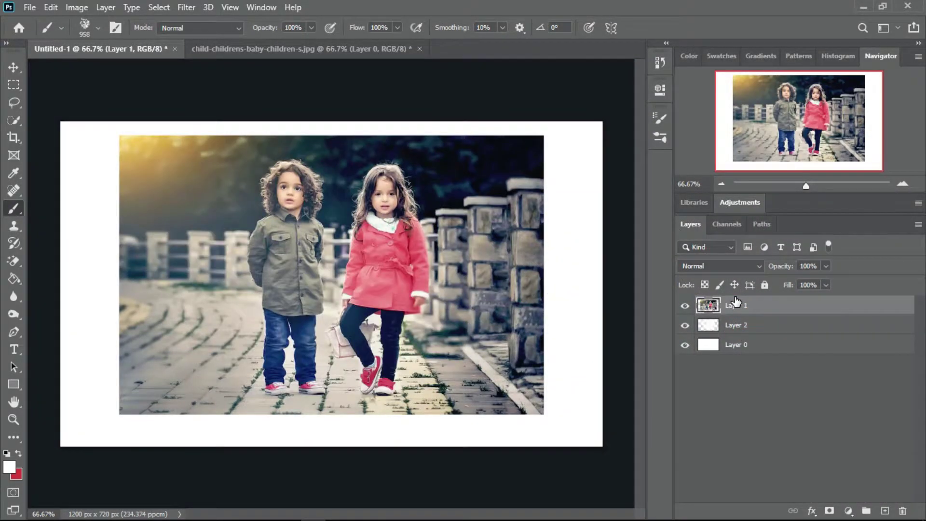
right_click(734, 308)
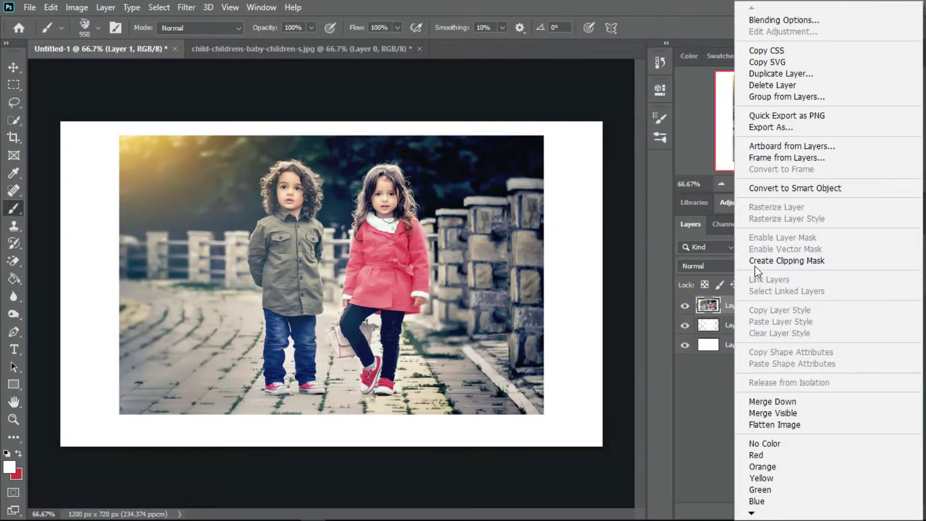
left_click(777, 261)
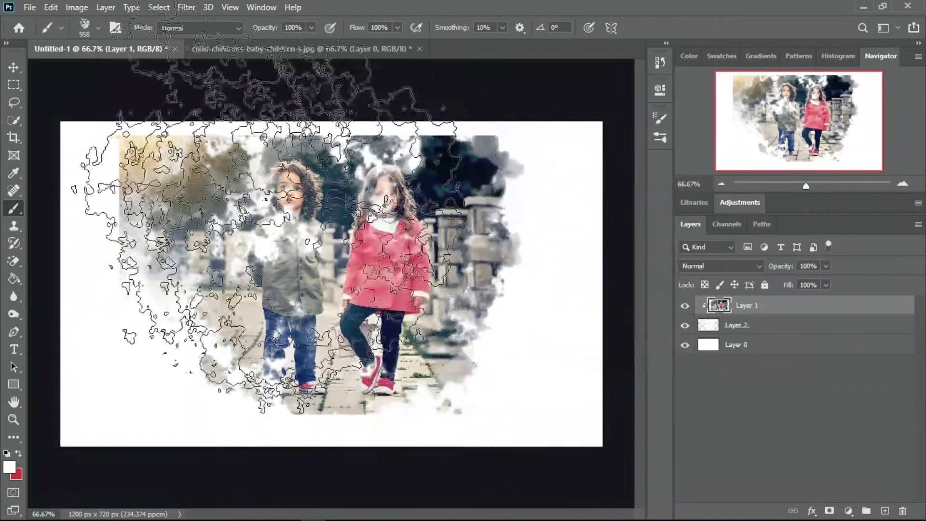
Scale the clipped photo up to 127.66% so it spans the full canvas width, and apply the transform
left_click(14, 67)
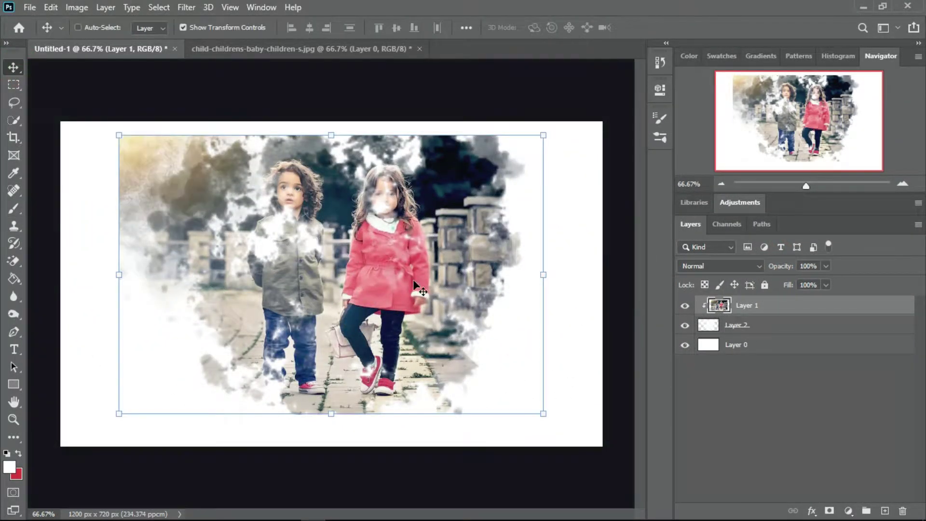
left_click_drag(546, 411, 581, 450)
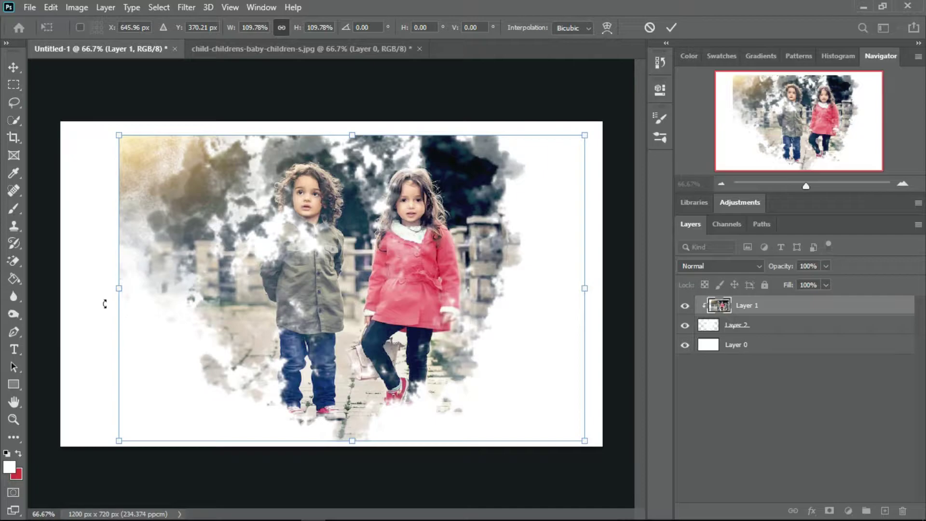
left_click_drag(117, 284, 58, 279)
left_click_drag(585, 286, 605, 288)
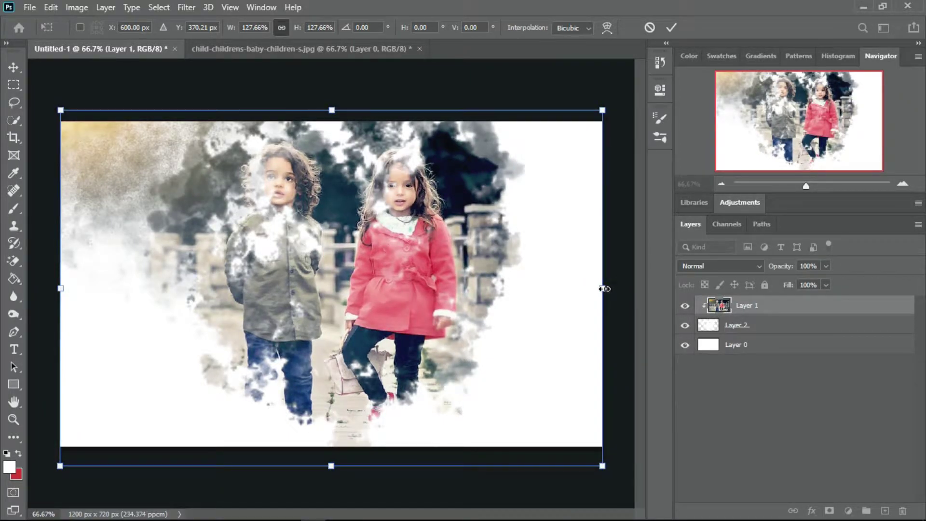
left_click(670, 26)
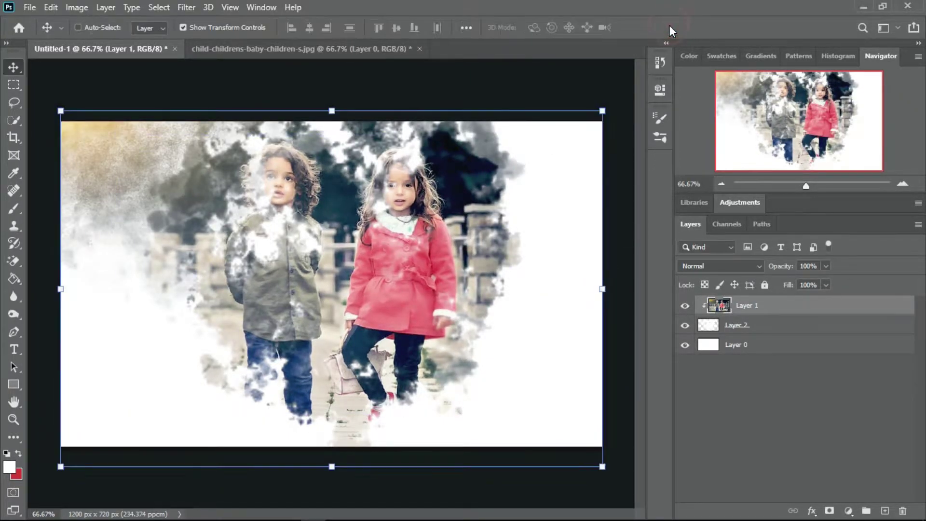
Create a new 1200 x 720 pixel RGB document with a white background and unlock its background layer
left_click(742, 347)
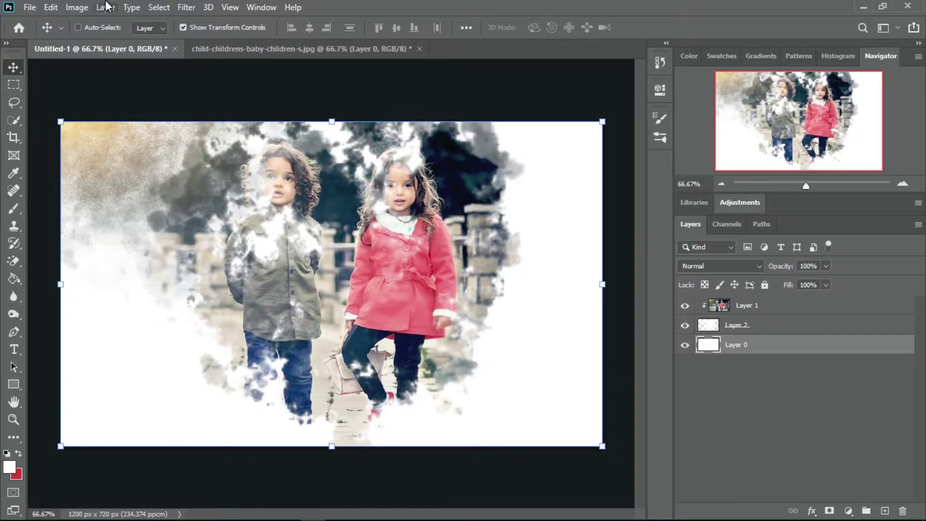
left_click(27, 10)
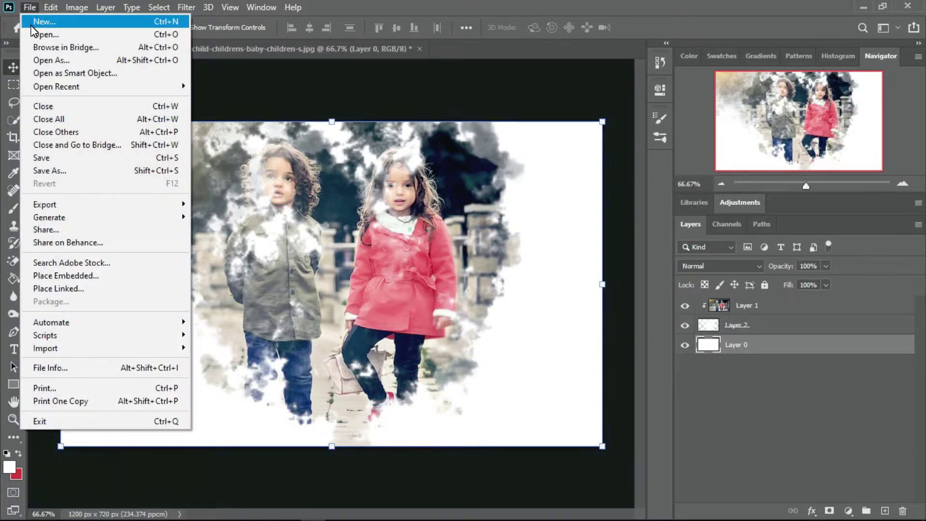
left_click(31, 24)
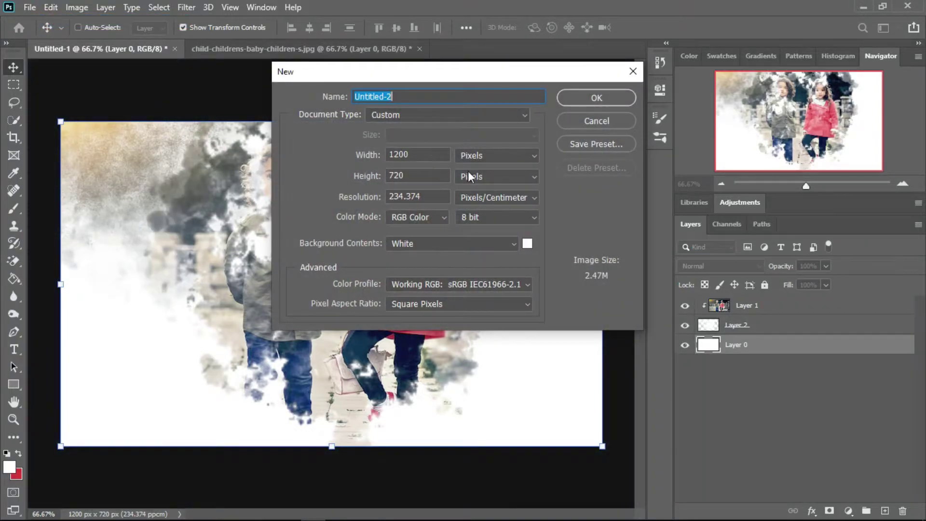
left_click(583, 97)
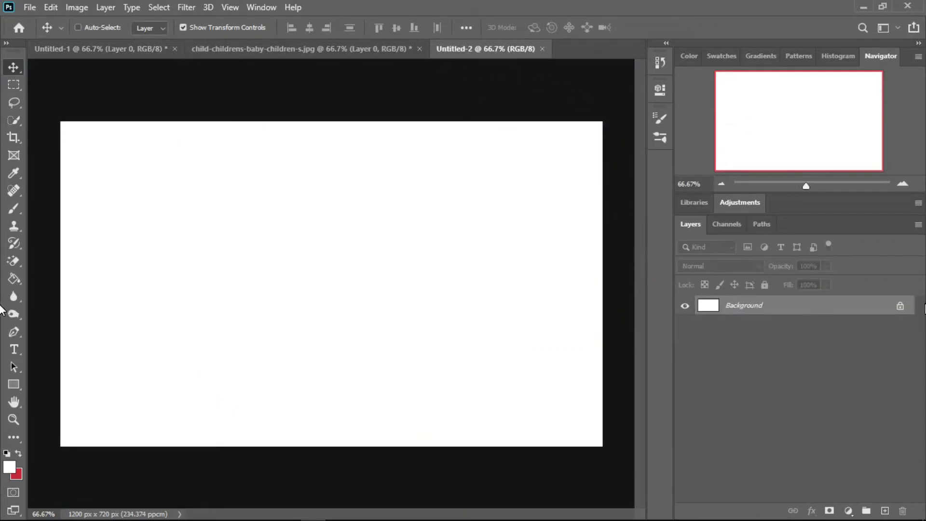
left_click(900, 305)
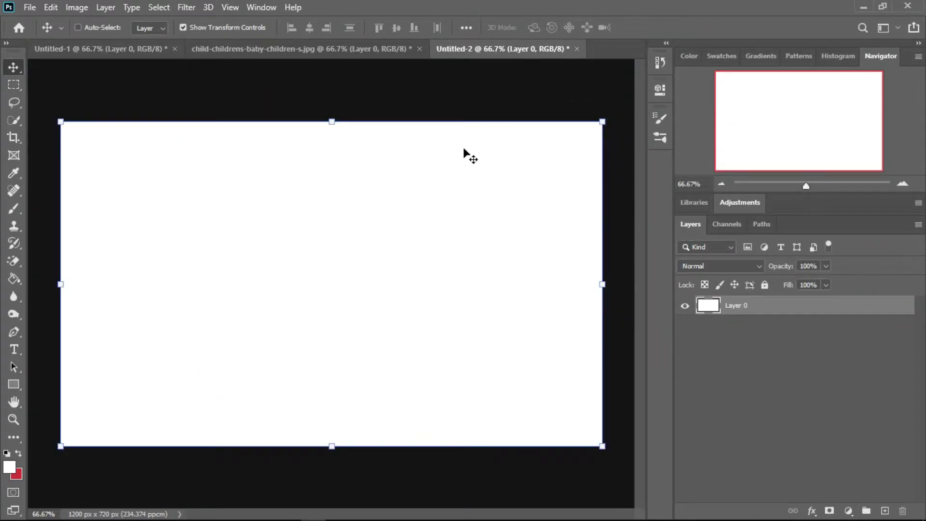
Close the children photo and the Untitled-1 document without saving either one
left_click(418, 49)
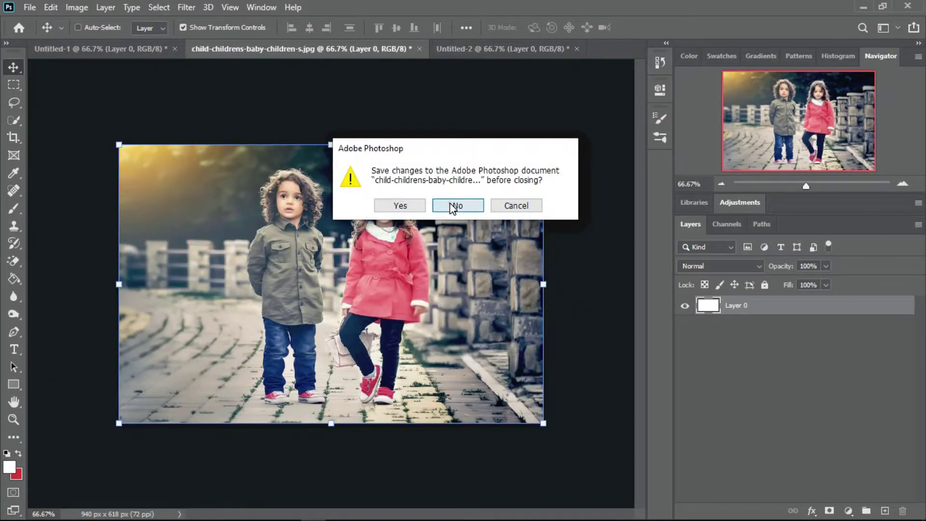
left_click(453, 206)
left_click(175, 49)
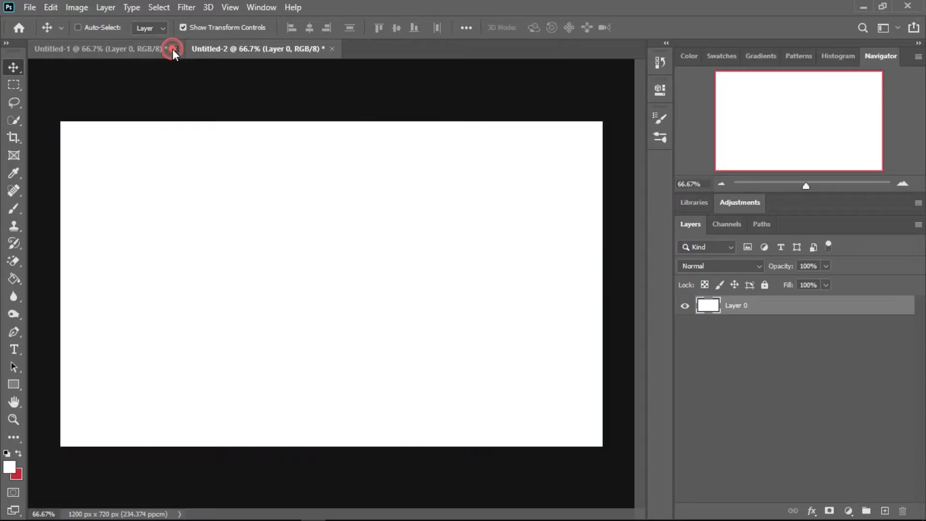
left_click(466, 205)
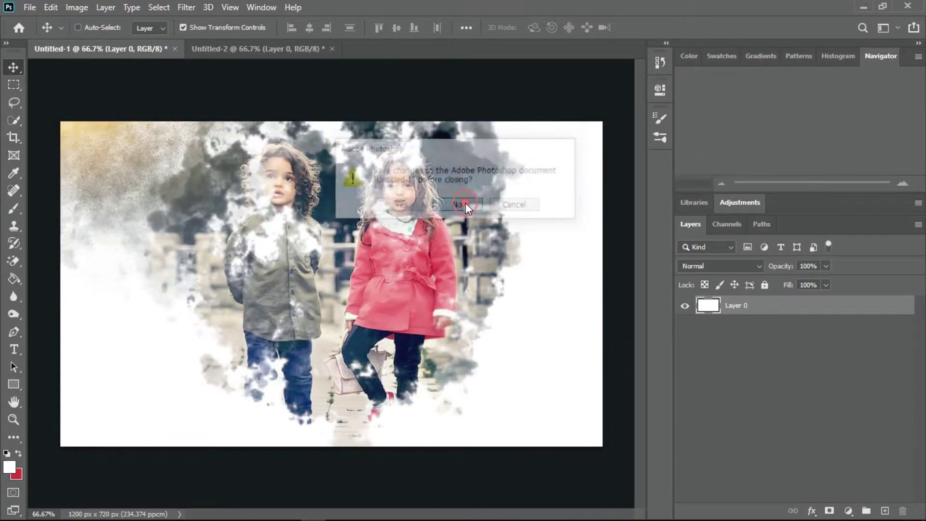
Open the photo pexels-photo-433398 (1).jpeg and unlock its background layer
left_click(30, 7)
left_click(33, 34)
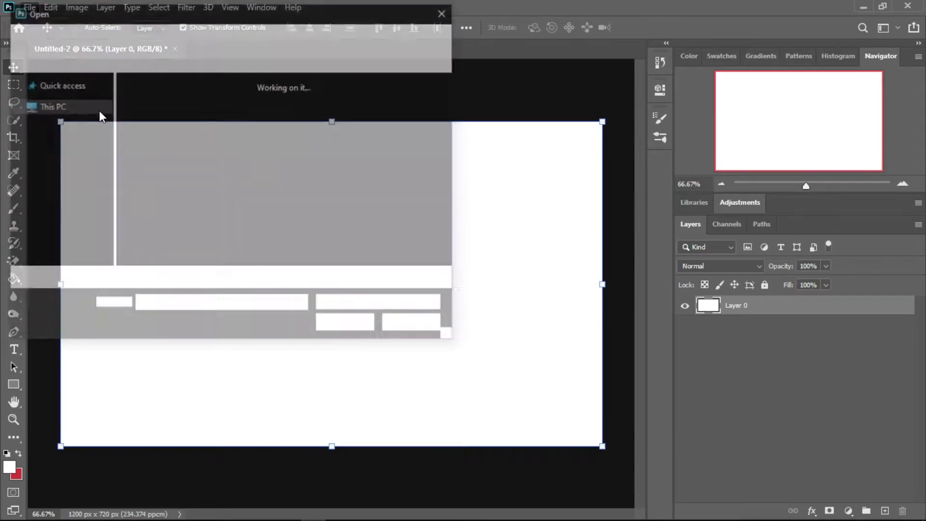
double_click(153, 199)
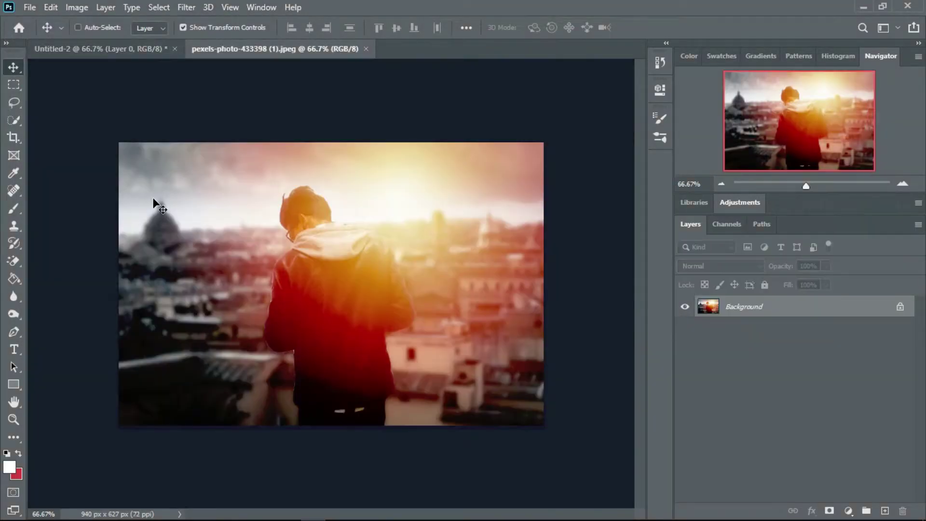
left_click(899, 307)
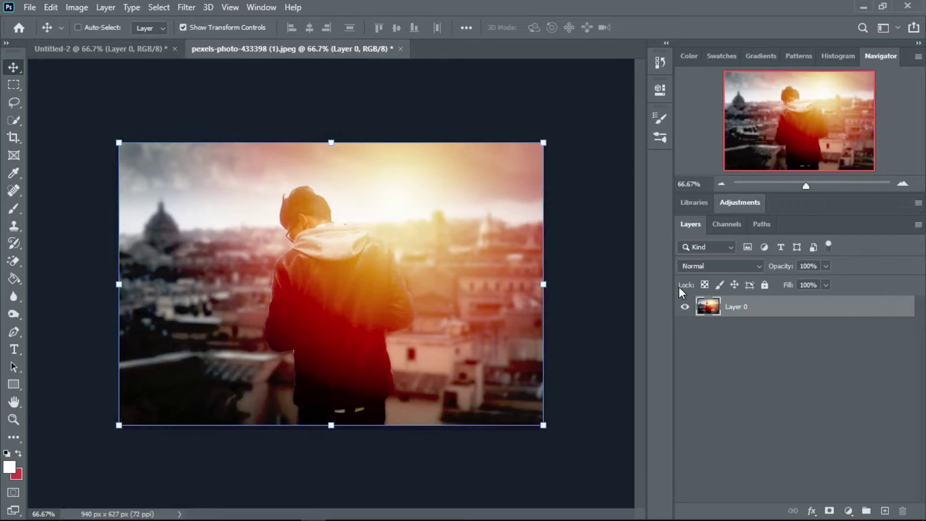
Copy the photo of the person in the hooded jacket into the Untitled-2 document, centred on the white canvas
left_click(15, 67)
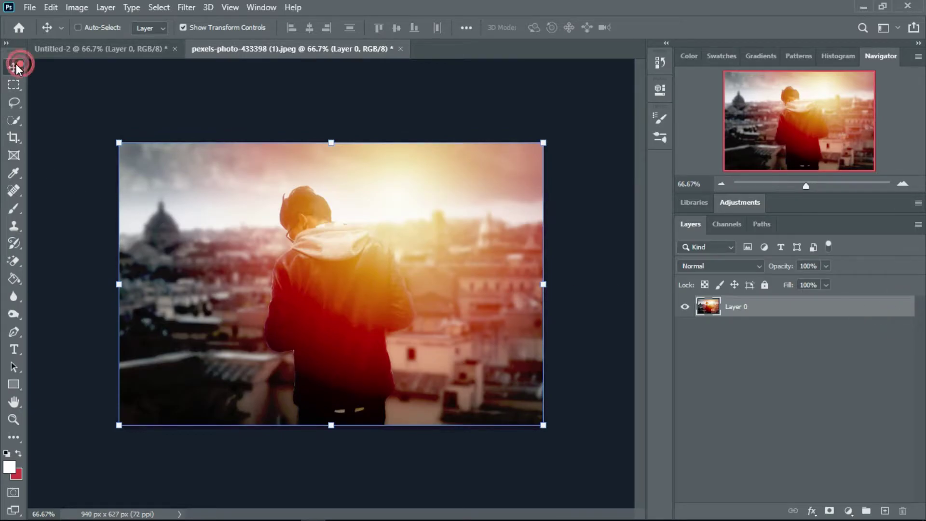
left_click_drag(277, 242, 271, 223)
left_click_drag(242, 188, 300, 251)
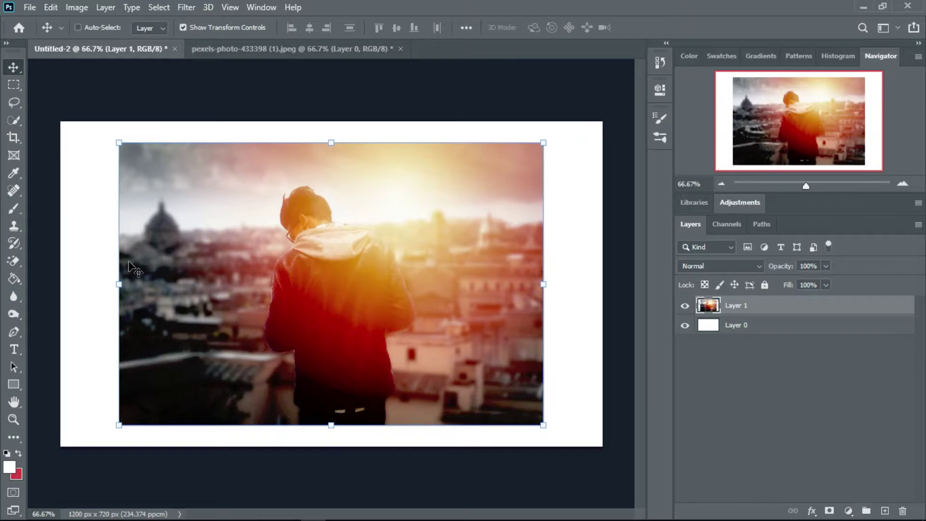
Activate the Brush tool and open the brush preset library
left_click(15, 206)
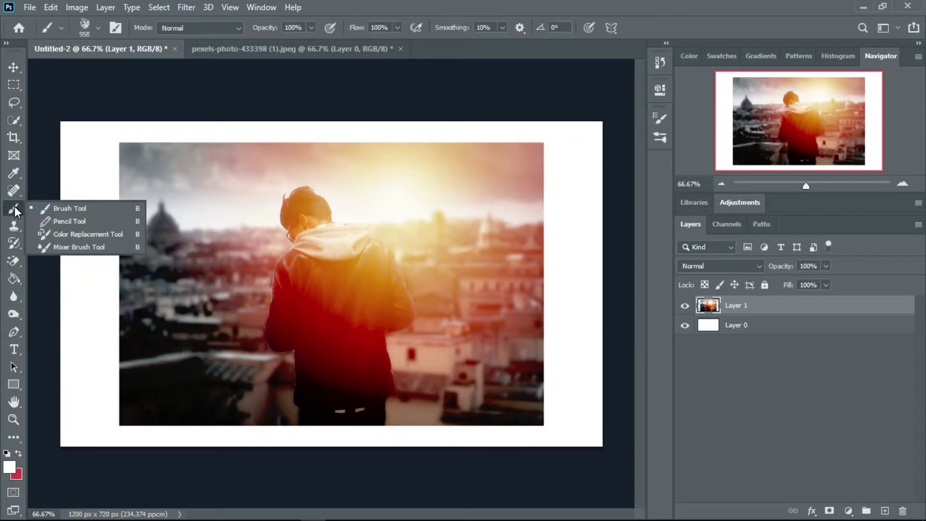
left_click(53, 213)
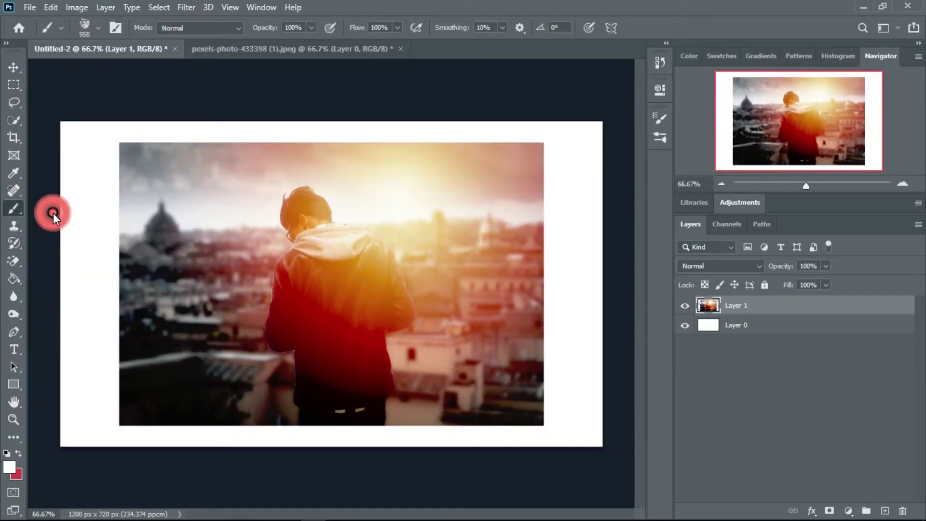
left_click(114, 29)
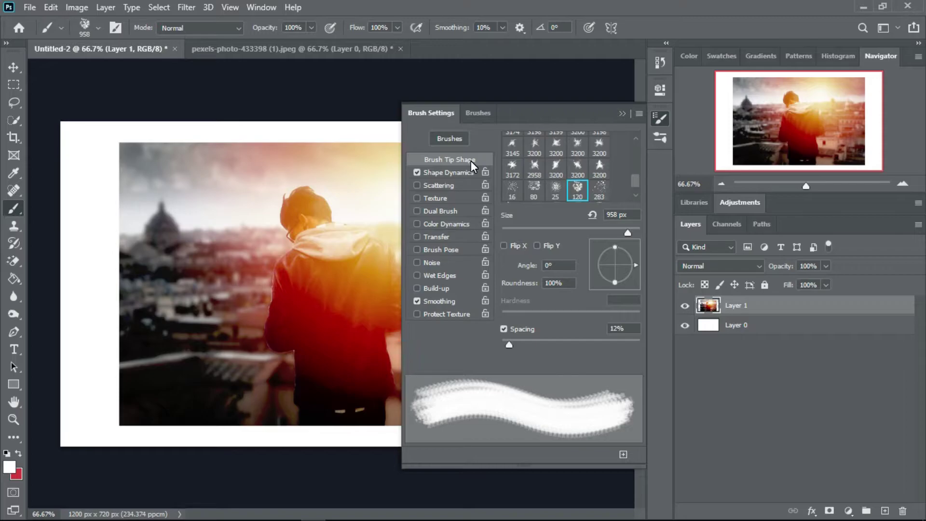
left_click(469, 115)
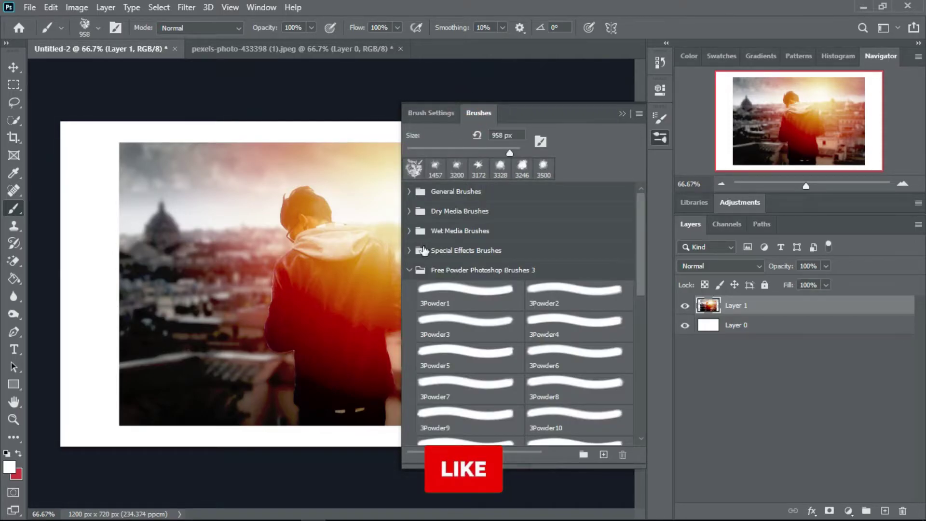
Look through the Free Powder Photoshop Brushes 7 and Special Effects Brushes groups, trying a Kyle's Concept Brushes preset
left_click(409, 271)
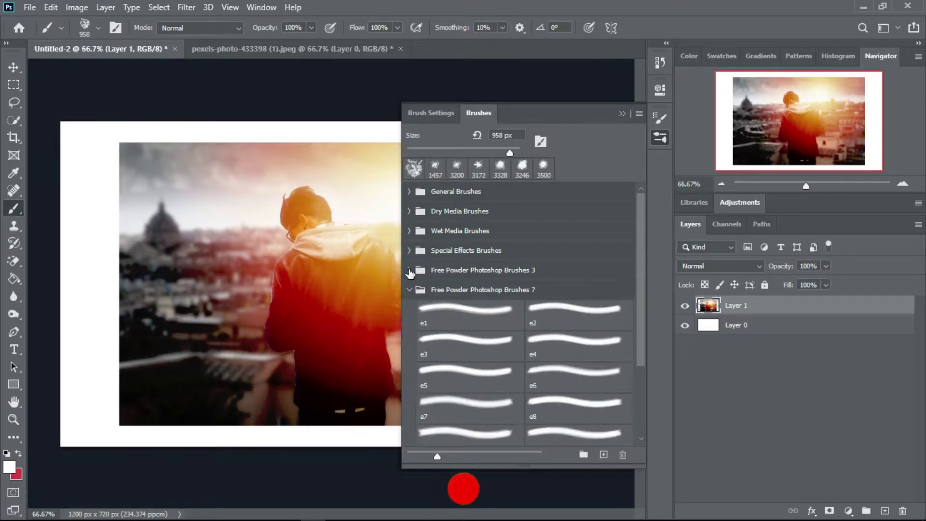
left_click(409, 289)
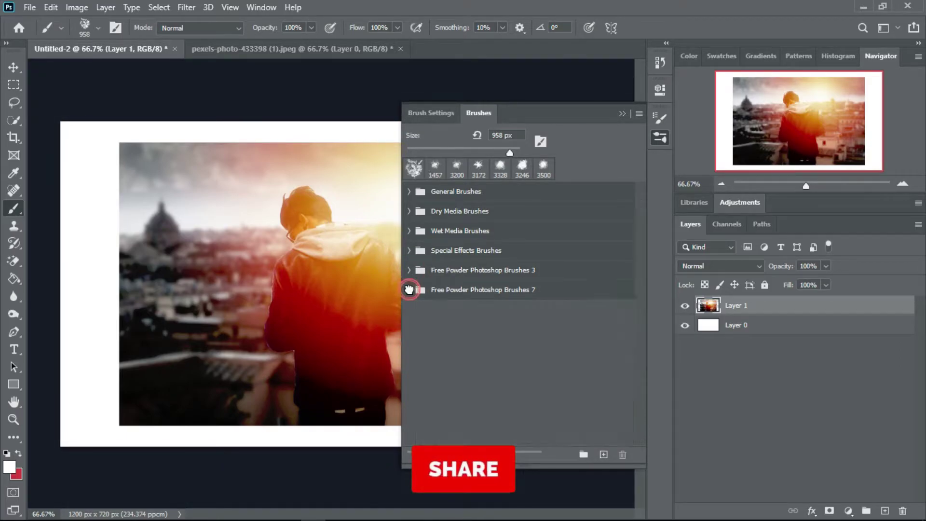
left_click(409, 289)
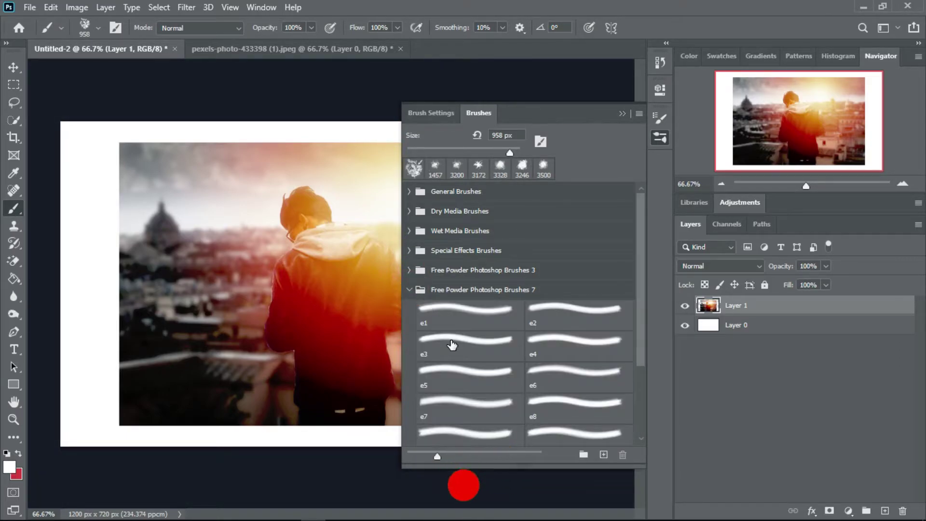
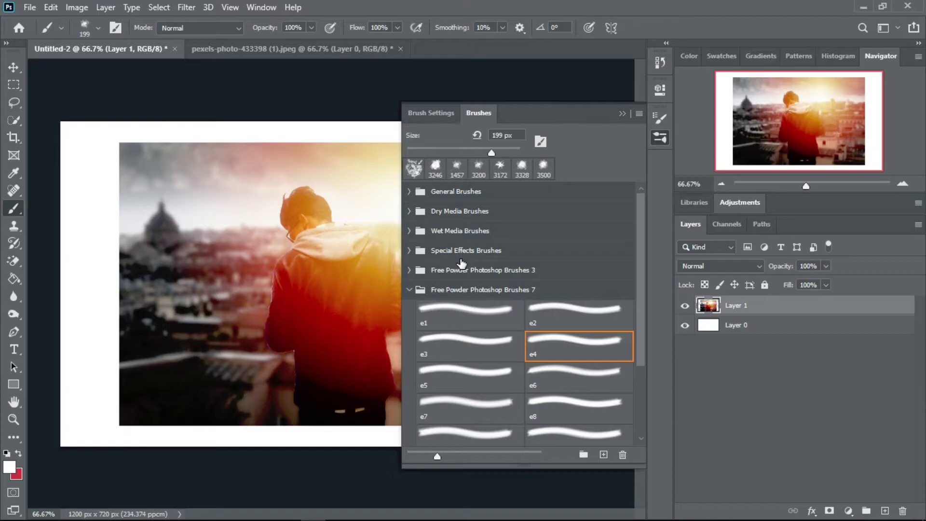
left_click(410, 290)
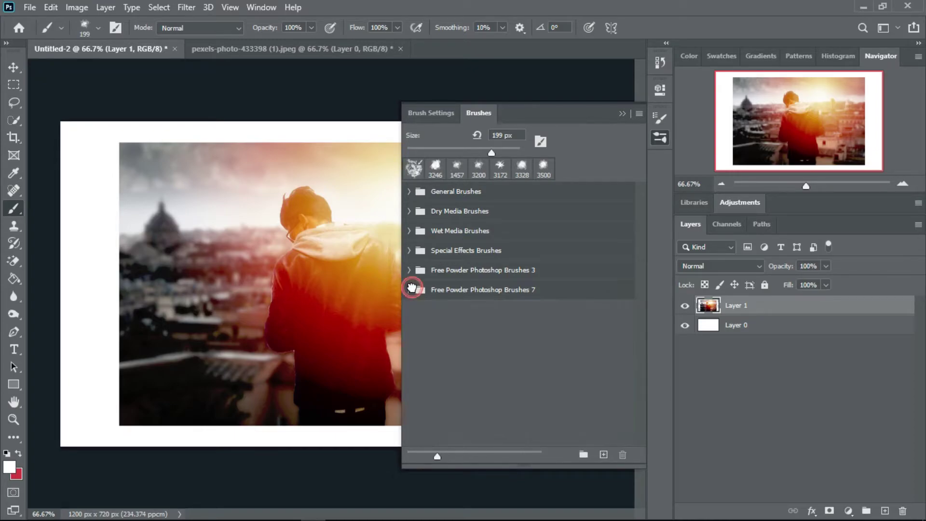
left_click(410, 250)
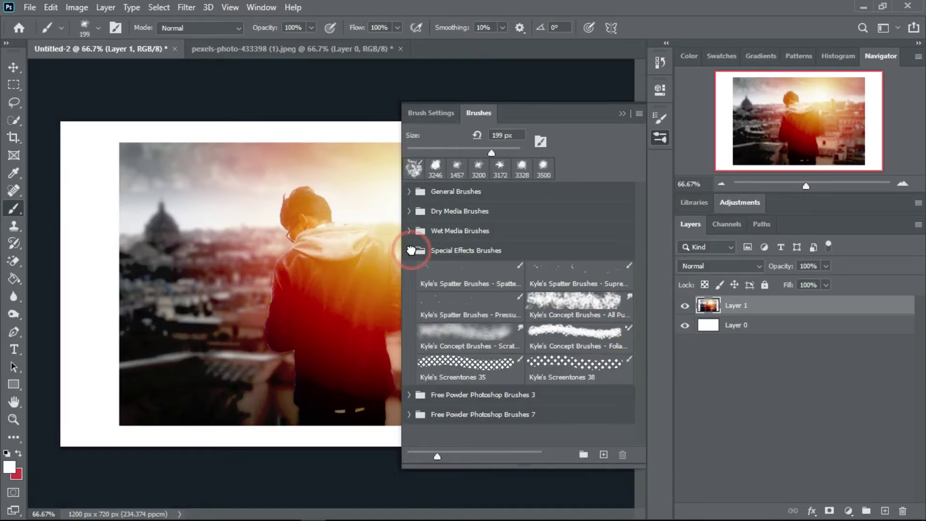
left_click(455, 345)
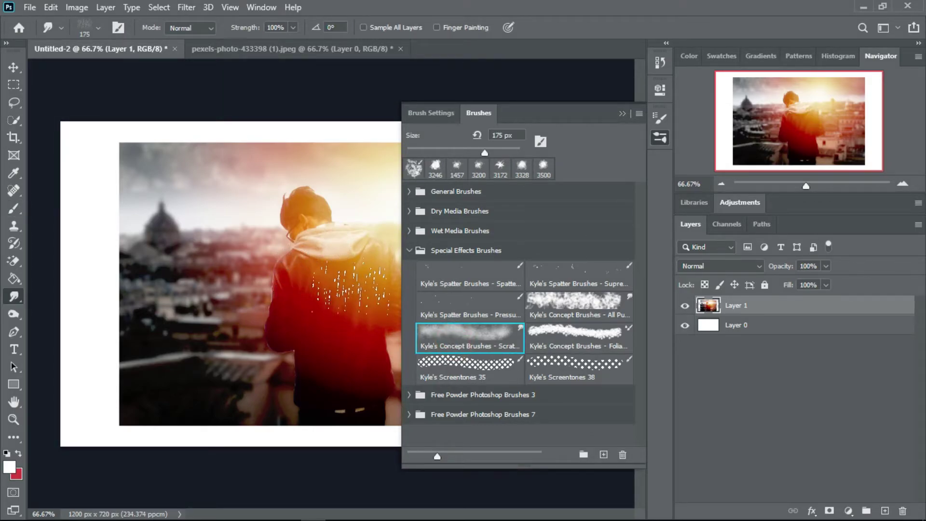
Choose the splatter brush from the recently used brushes, set its size to 958 px, and close the brush library
left_click(409, 169)
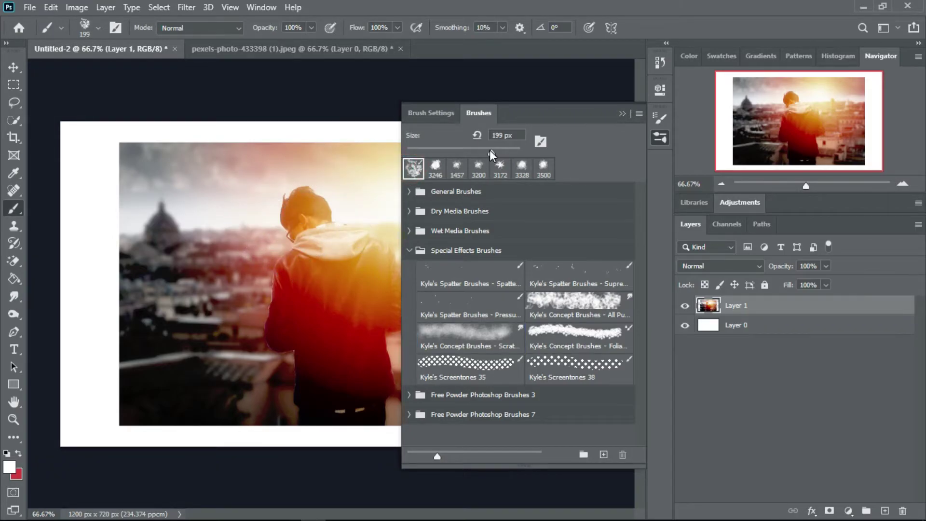
left_click_drag(496, 151, 512, 150)
left_click_drag(511, 154, 507, 154)
left_click_drag(508, 153, 510, 152)
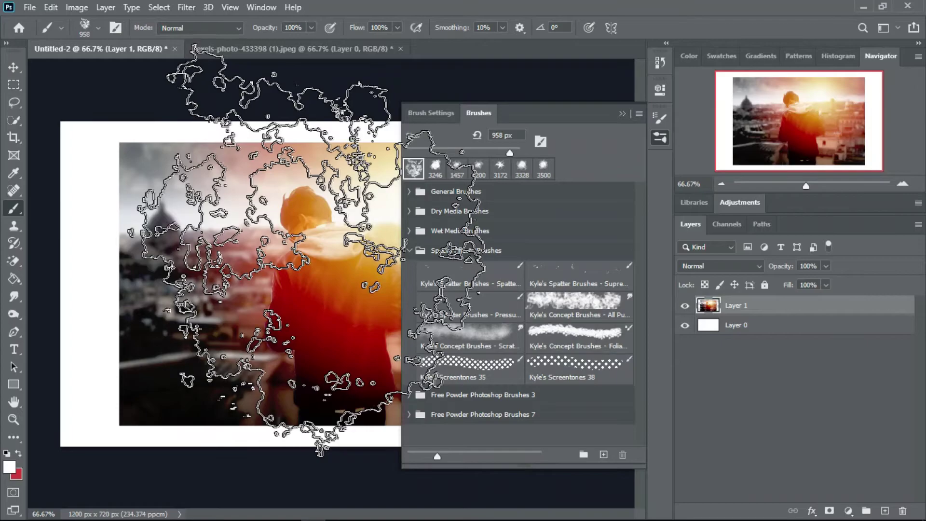
left_click(622, 115)
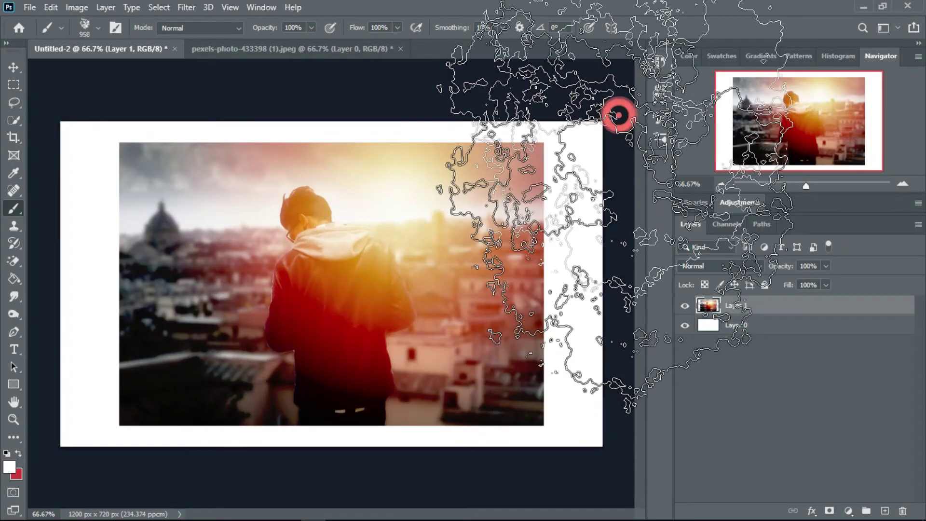
Set the foreground colour to near-black 040101
left_click(12, 469)
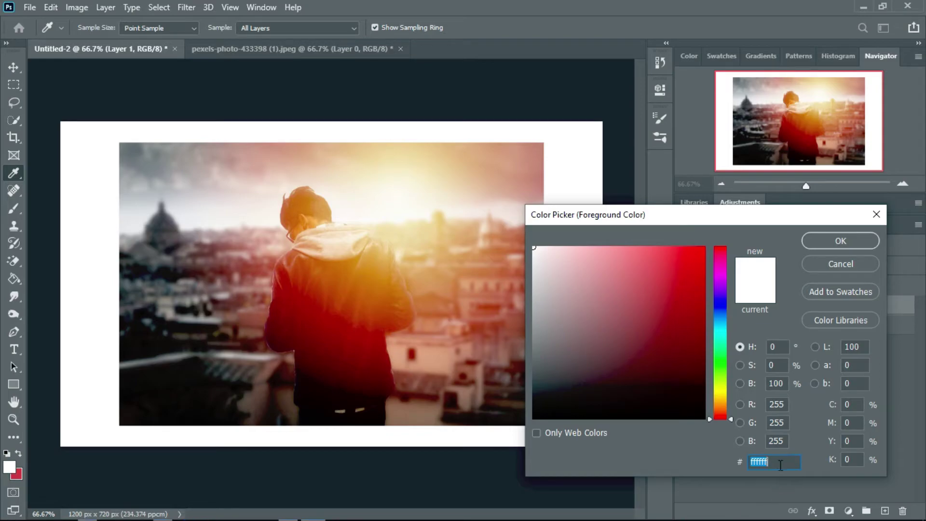
left_click(681, 416)
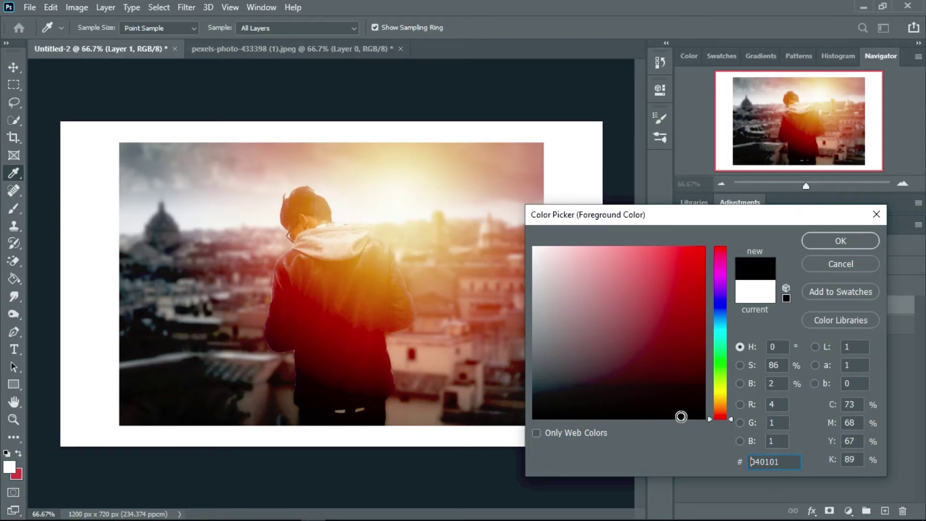
left_click(839, 240)
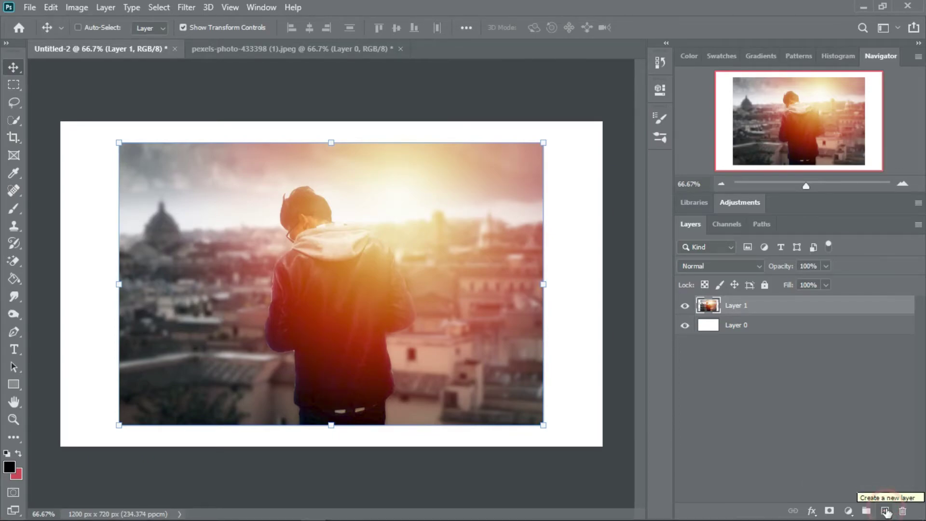
Create a new layer above the photo and stamp the black splatter brush several times over the centre of the canvas
left_click(886, 512)
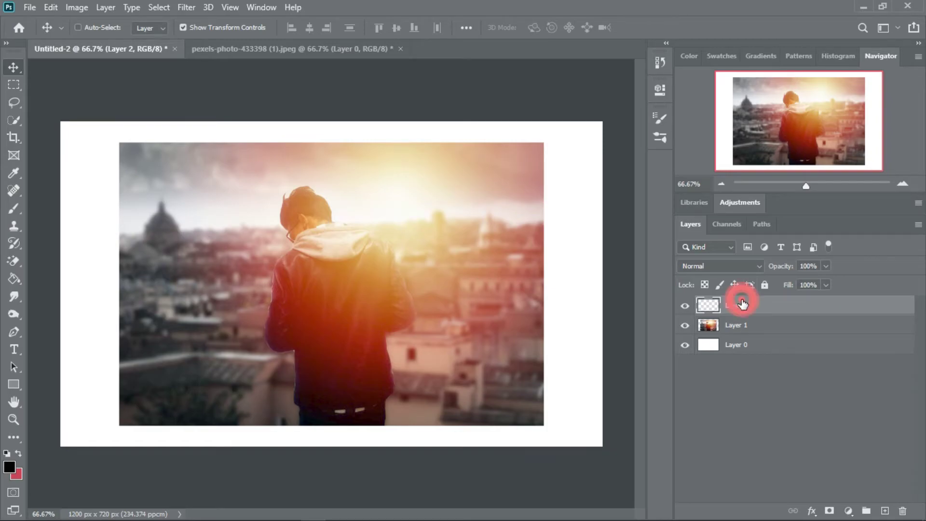
left_click(13, 208)
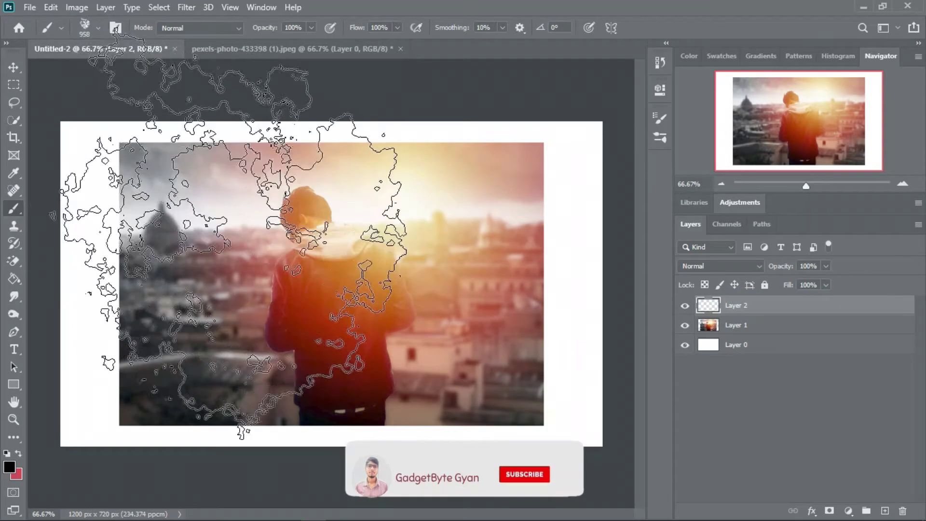
mouse_move(320, 252)
left_mouse_down()
mouse_move(304, 261)
mouse_move(312, 268)
left_mouse_up()
left_click(314, 273)
left_click(314, 273)
left_click(314, 274)
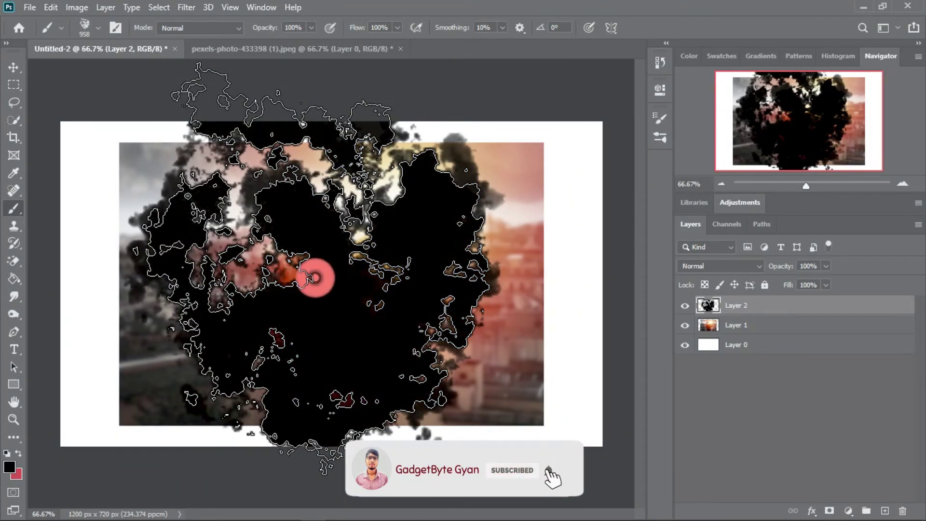
Move the photo layer above the splatter layer and clip it to the splatter with a clipping mask
left_click_drag(765, 324, 758, 298)
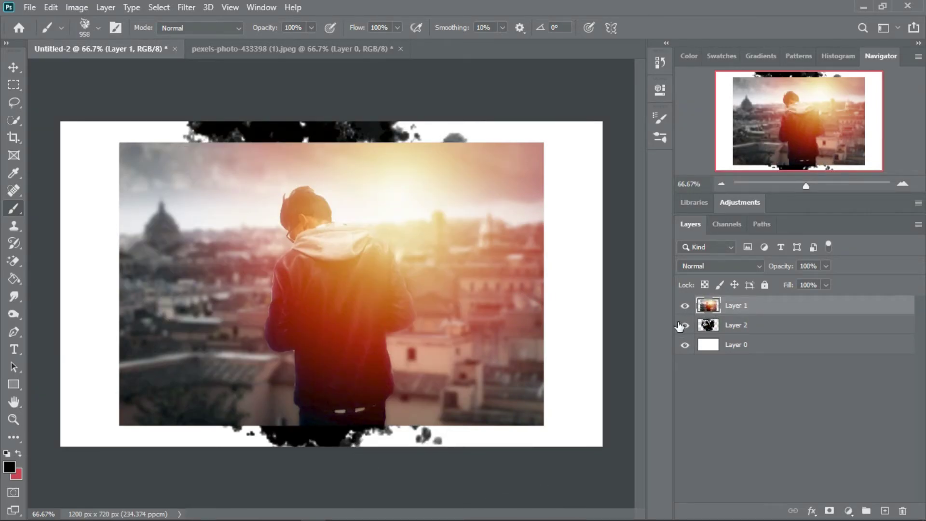
right_click(743, 305)
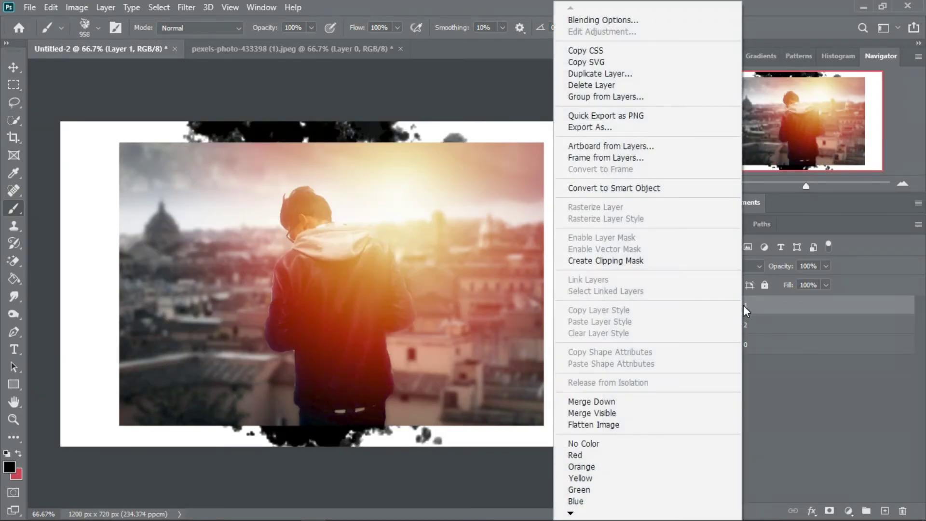
left_click(606, 260)
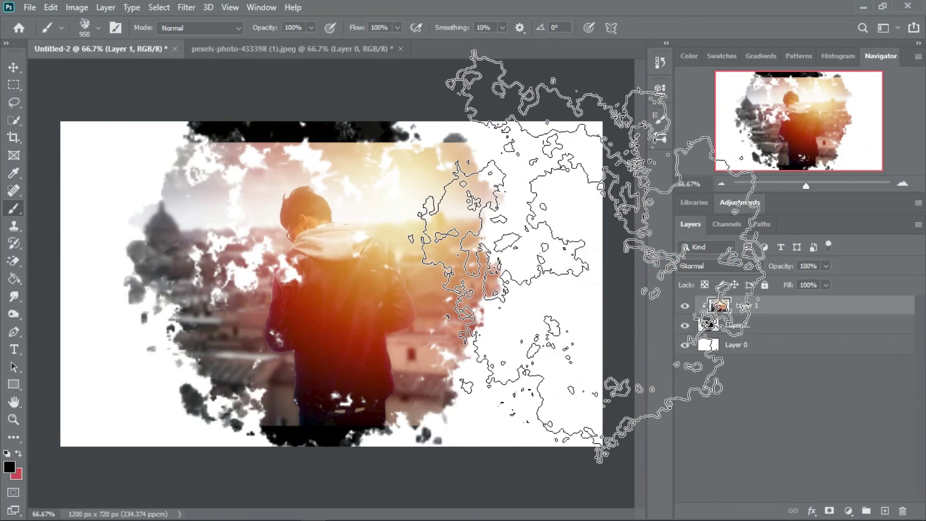
Scale the clipped photo to 127.66% so it spans the full canvas width, and apply the transform
left_click(12, 68)
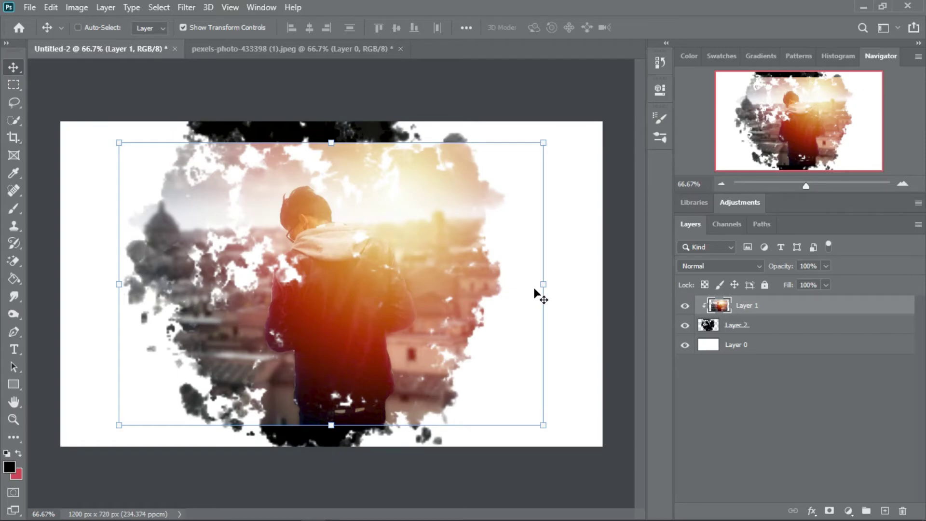
left_click_drag(542, 282, 601, 284)
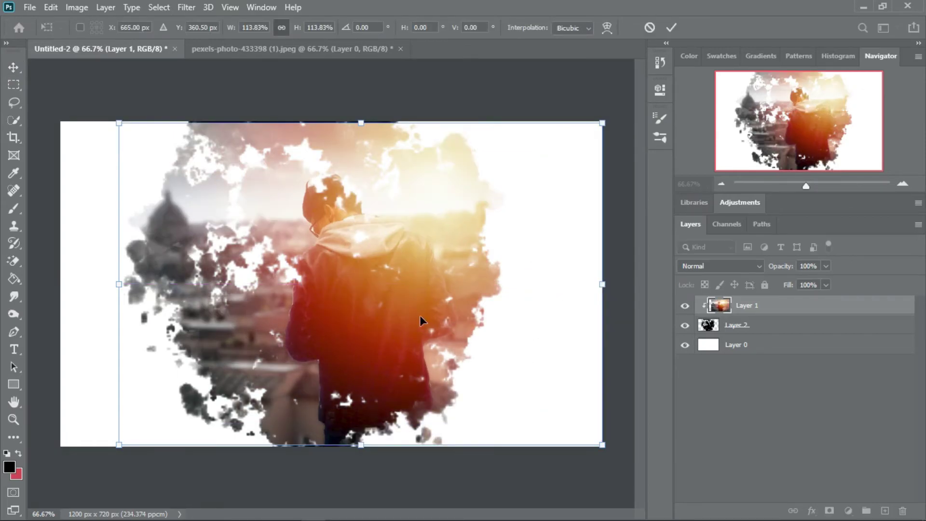
left_click_drag(119, 284, 53, 284)
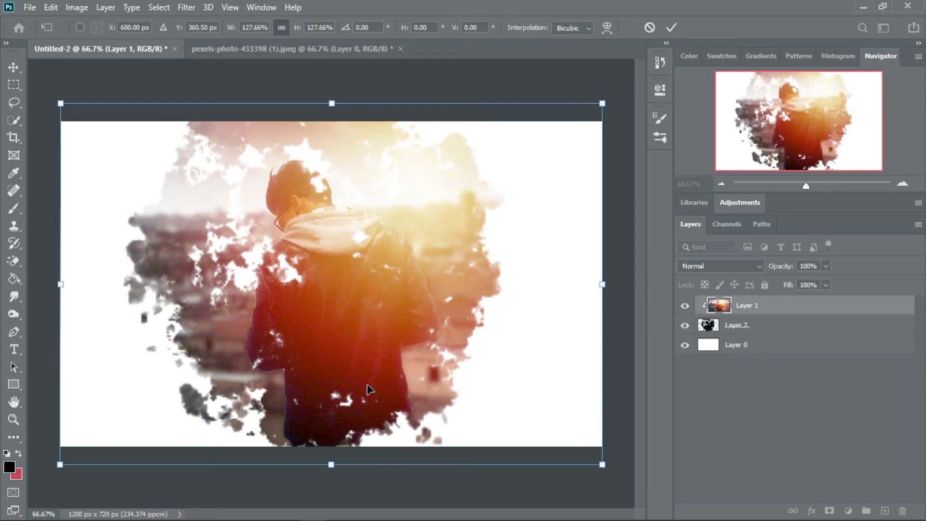
left_click(671, 28)
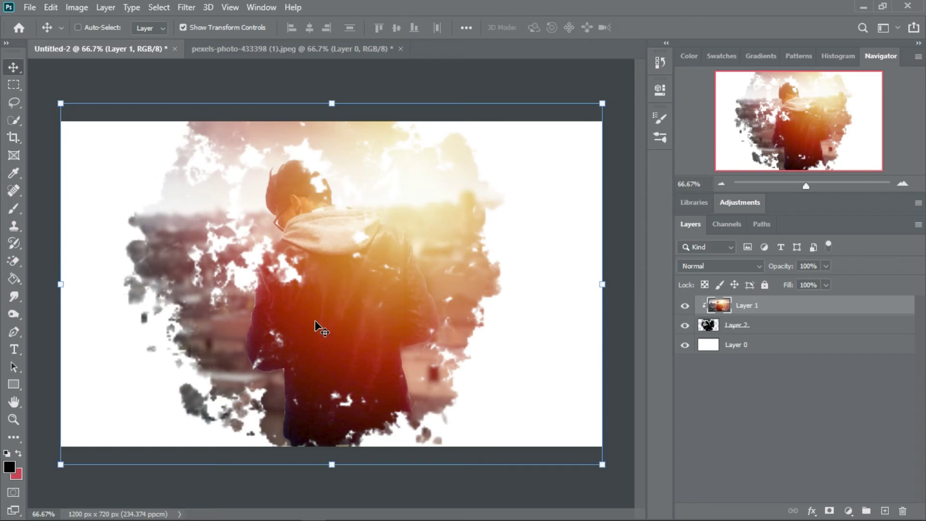